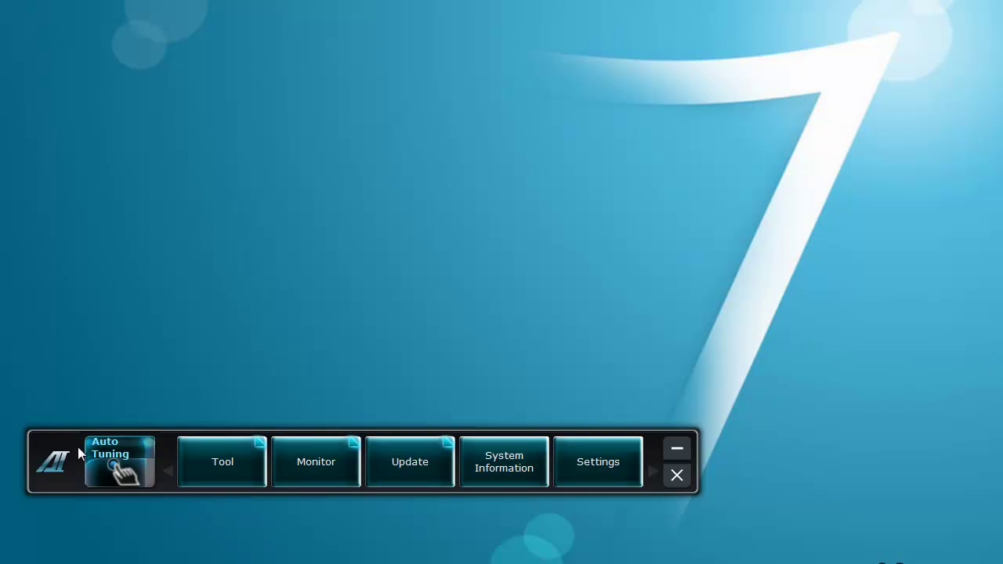
- Open TurboV EVO and look over its Manual Mode and Auto Tuning overclocking pages
click(227, 469)
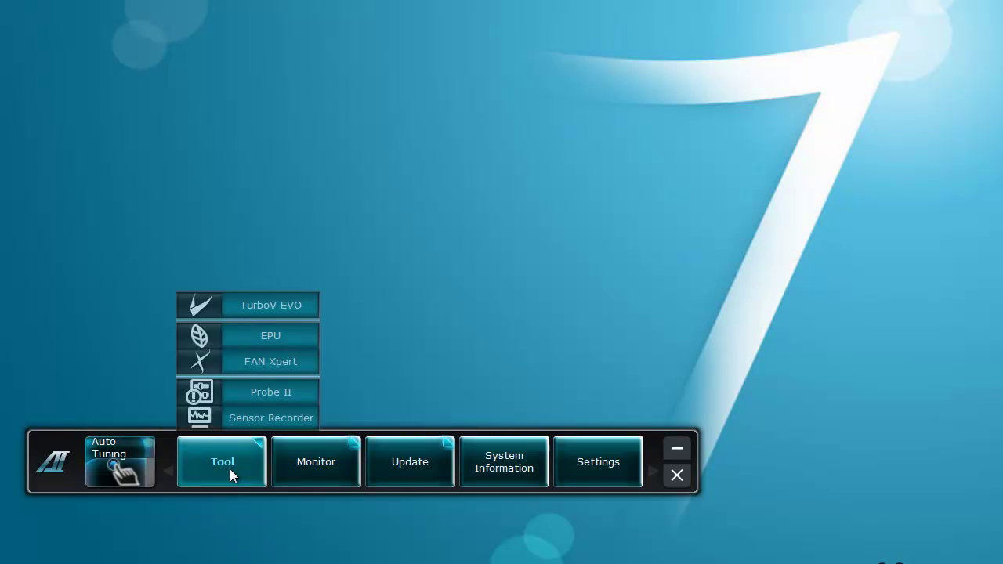
click(278, 308)
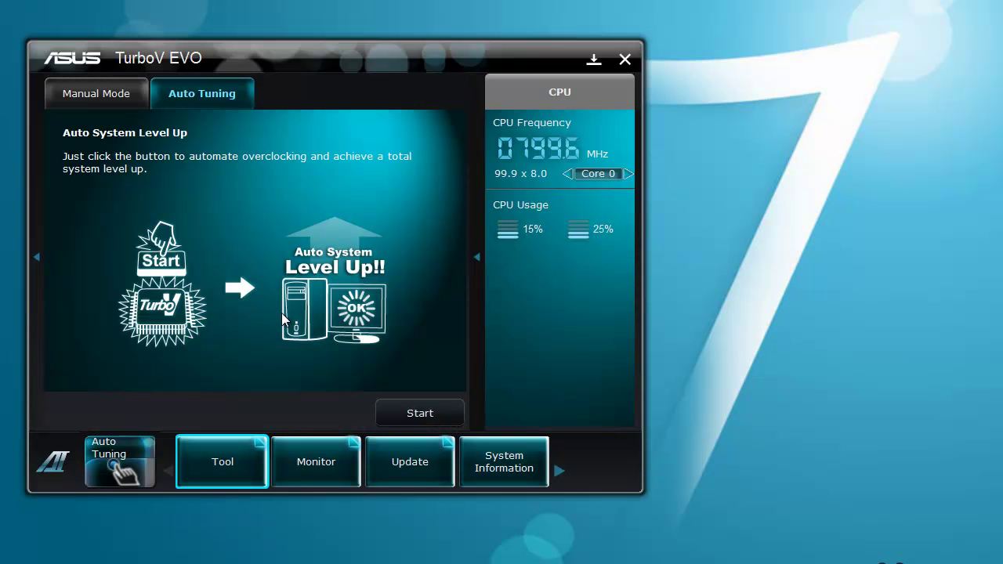
drag(298, 52, 367, 52)
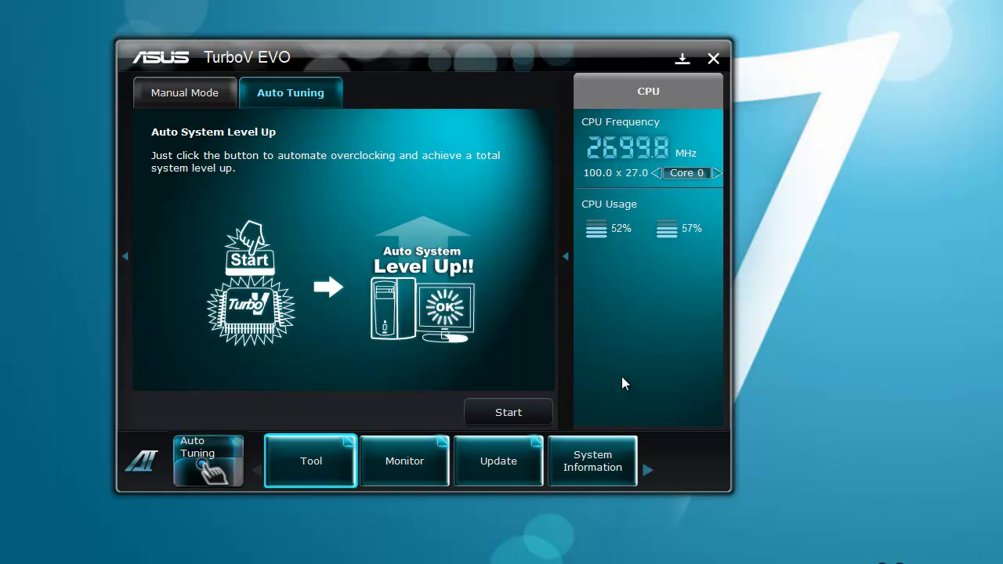
click(206, 96)
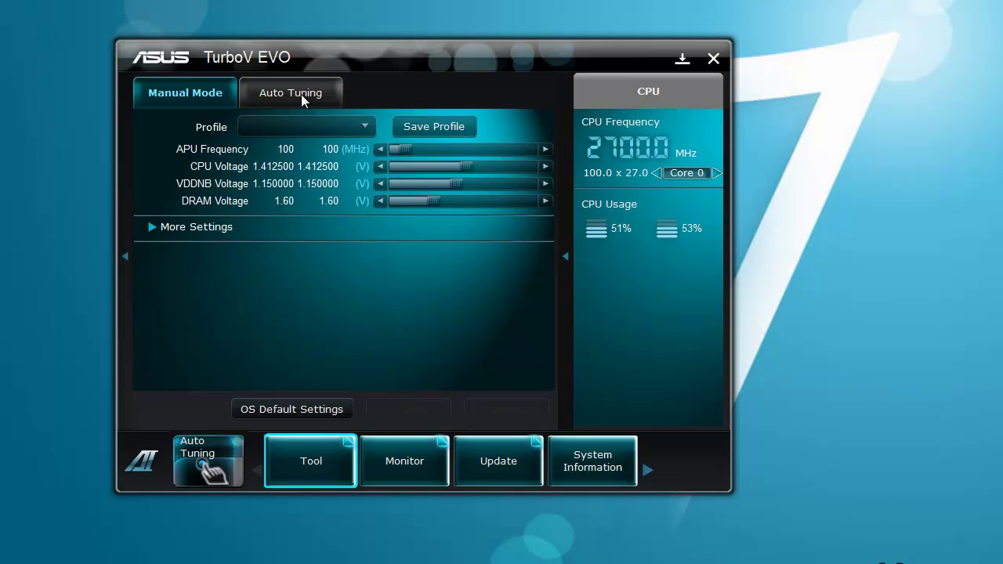
click(303, 97)
click(188, 83)
click(316, 97)
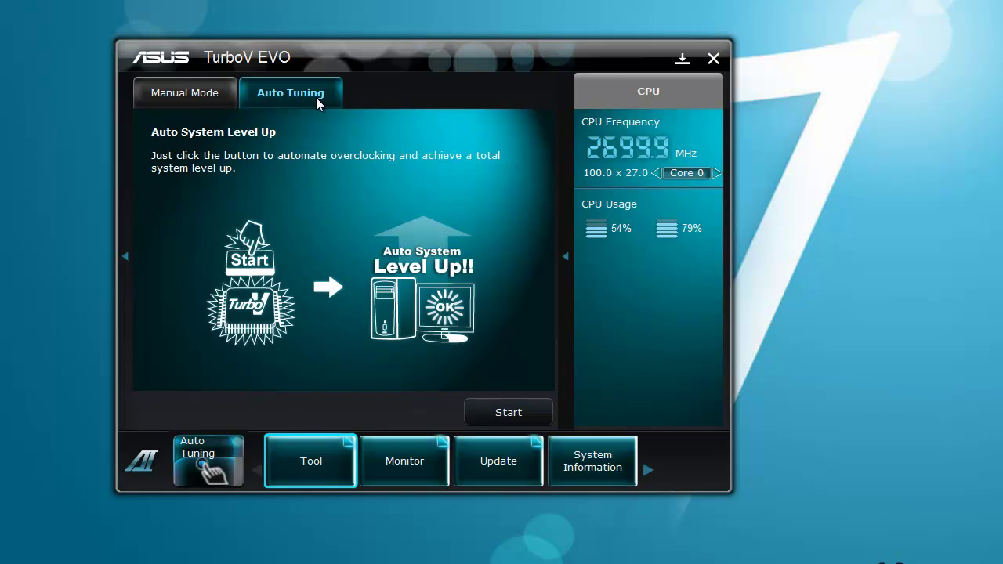
- Open the EPU tool to view its power-saving modes and status
mouse_move(421, 462)
mouse_move(299, 450)
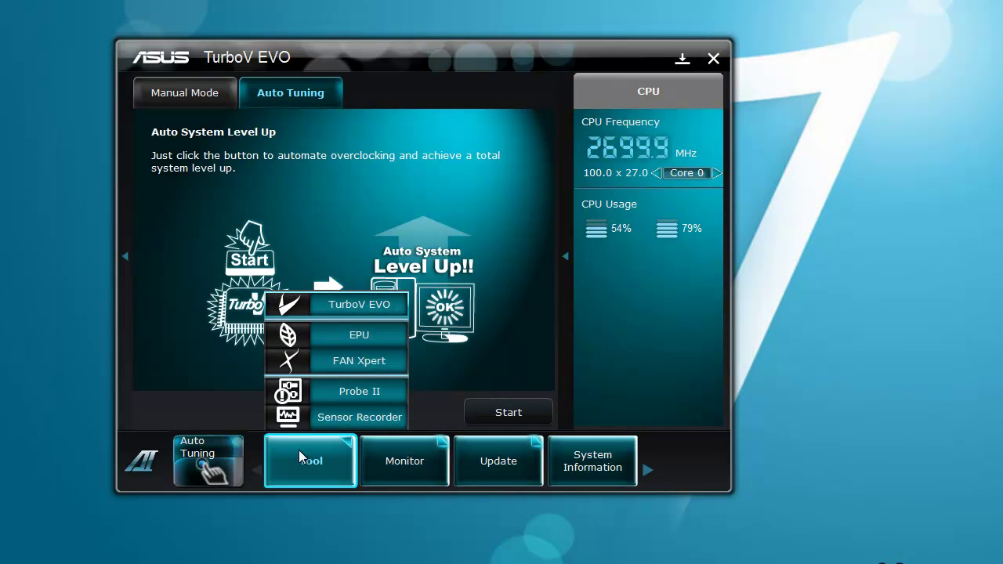
click(355, 335)
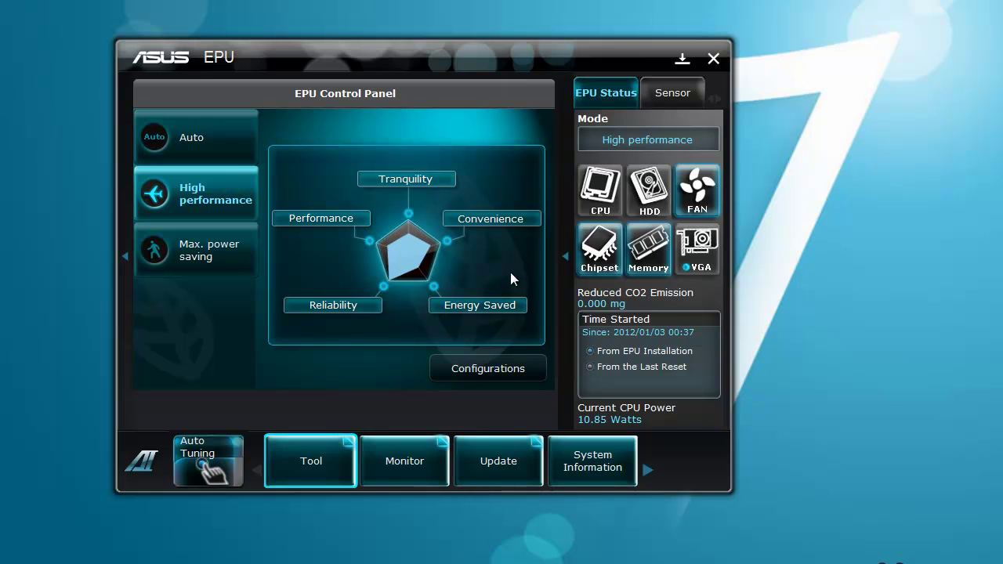
- Open FAN Xpert and preview the Standard, Silent and Turbo fan curves for the CPU fan
click(333, 482)
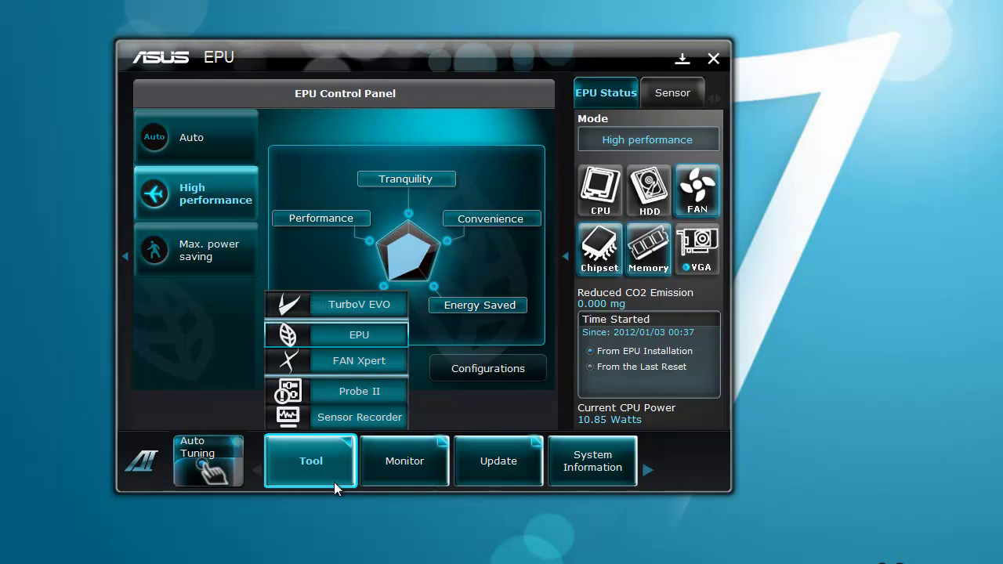
click(373, 368)
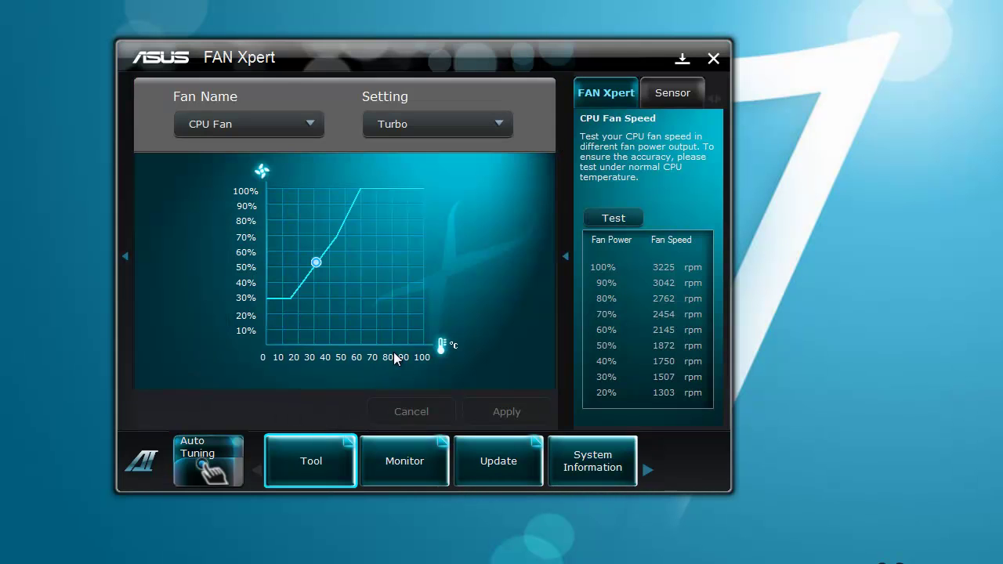
click(423, 131)
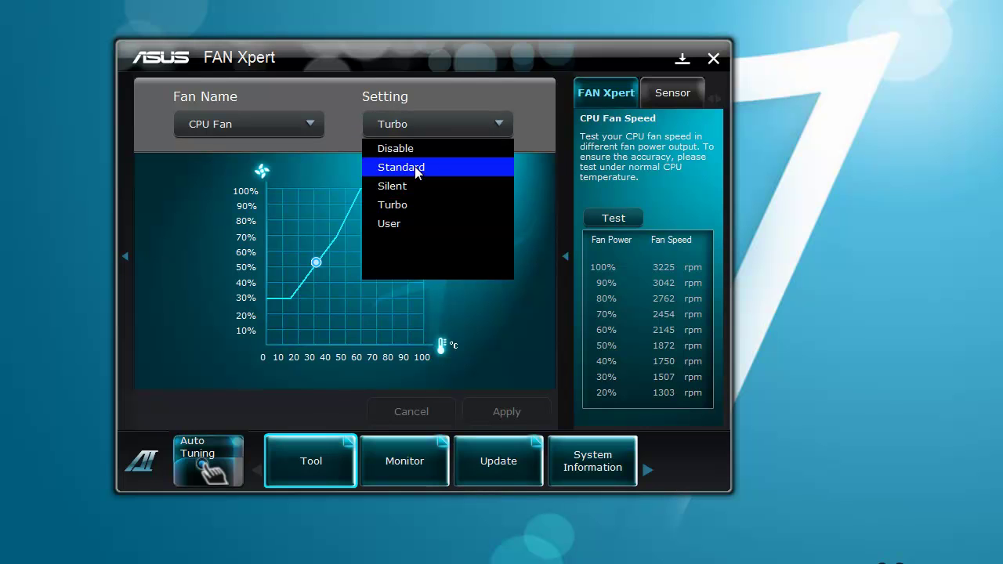
click(415, 166)
click(441, 124)
click(422, 188)
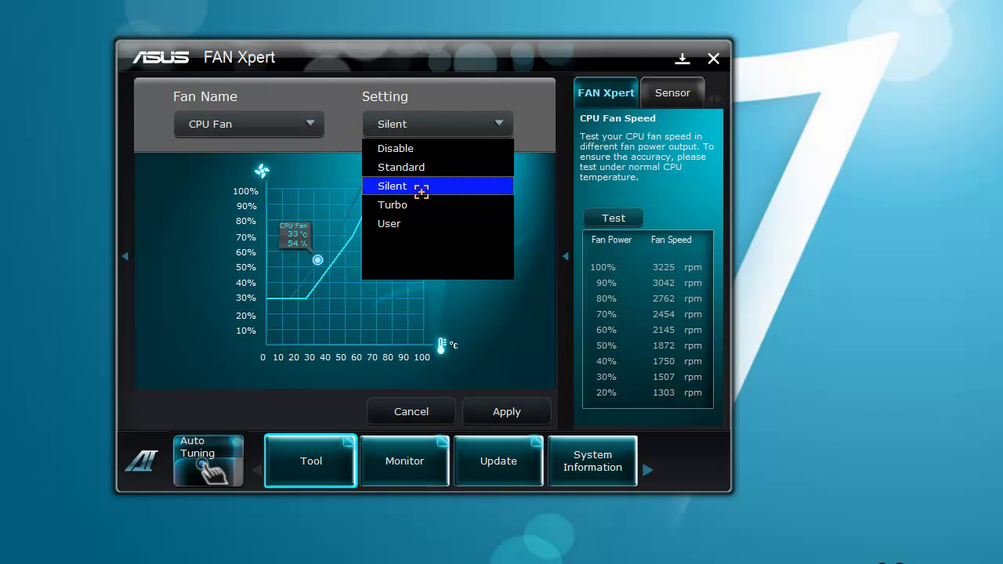
click(447, 126)
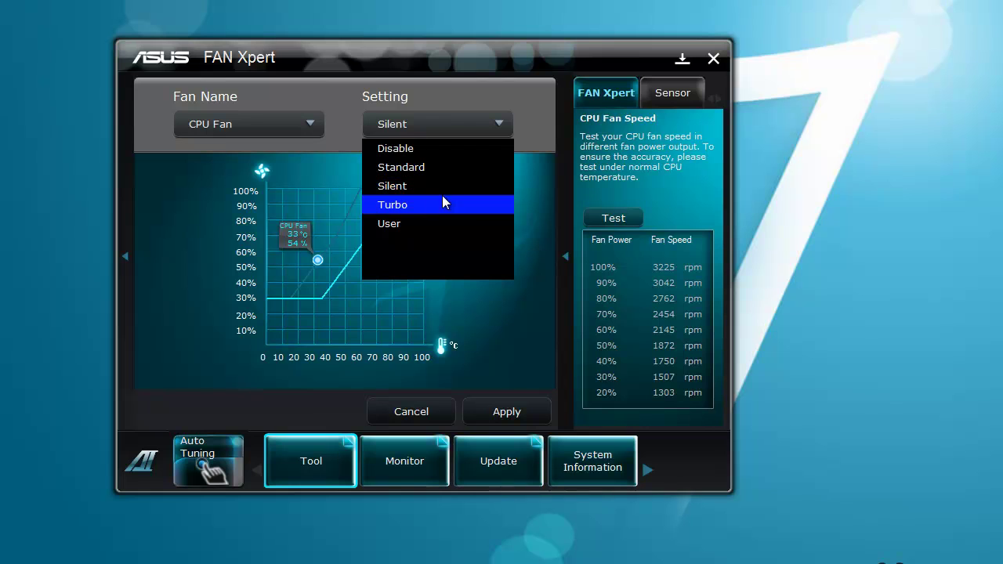
click(441, 200)
- Apply a User profile to the CPU fan with curve points at 0, 35 and 70 °C, all at 100% fan power
click(448, 131)
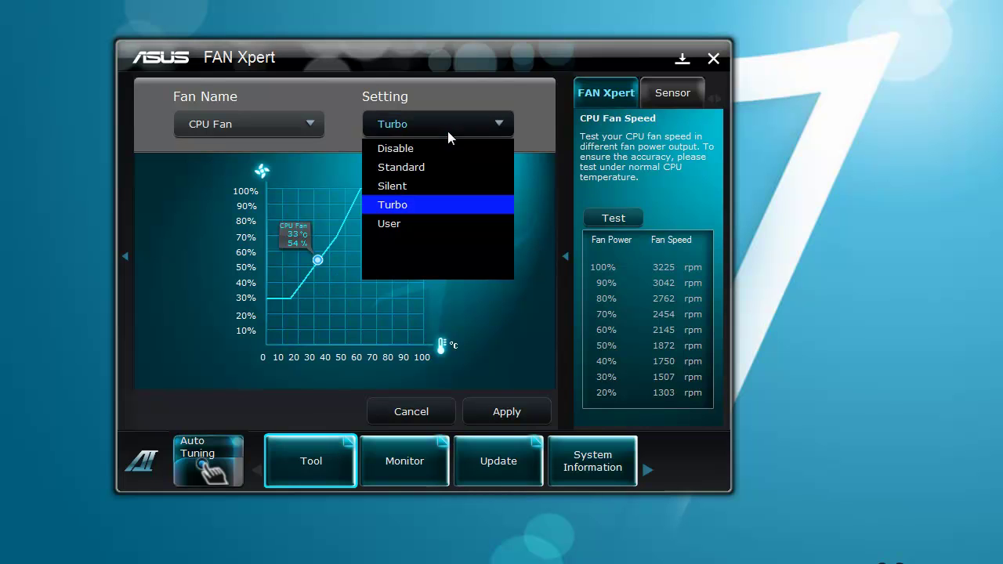
click(415, 224)
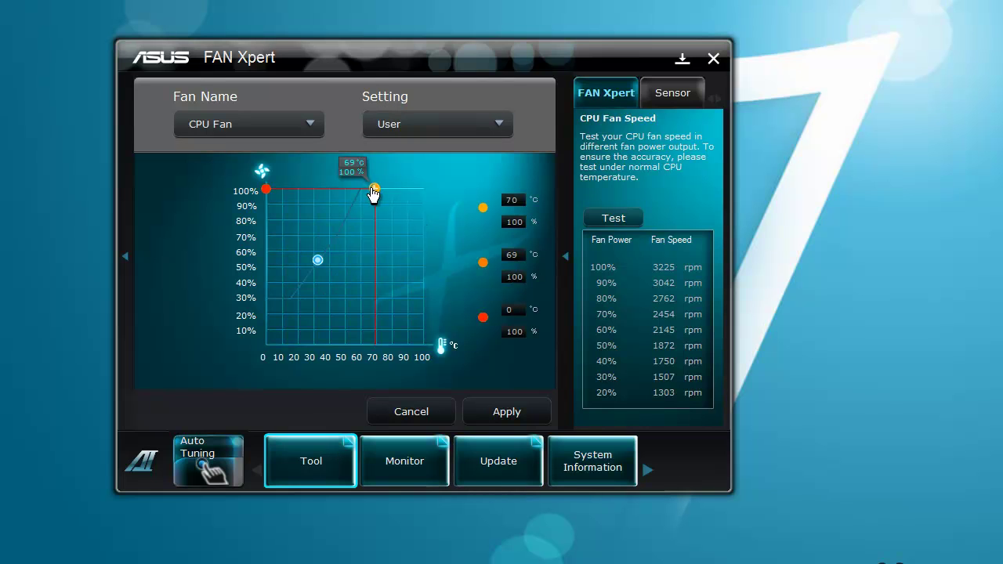
drag(374, 190, 262, 169)
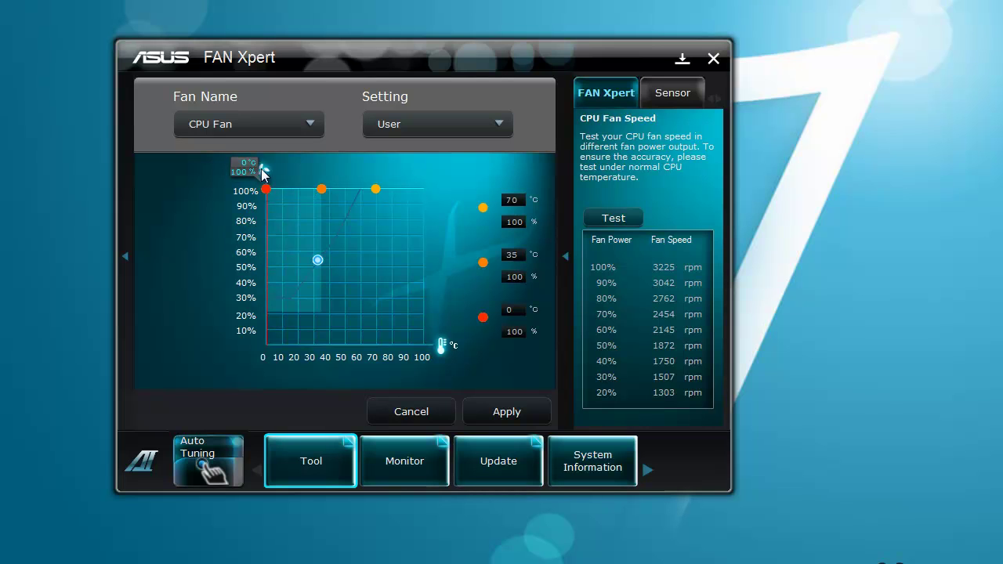
click(508, 412)
mouse_move(331, 257)
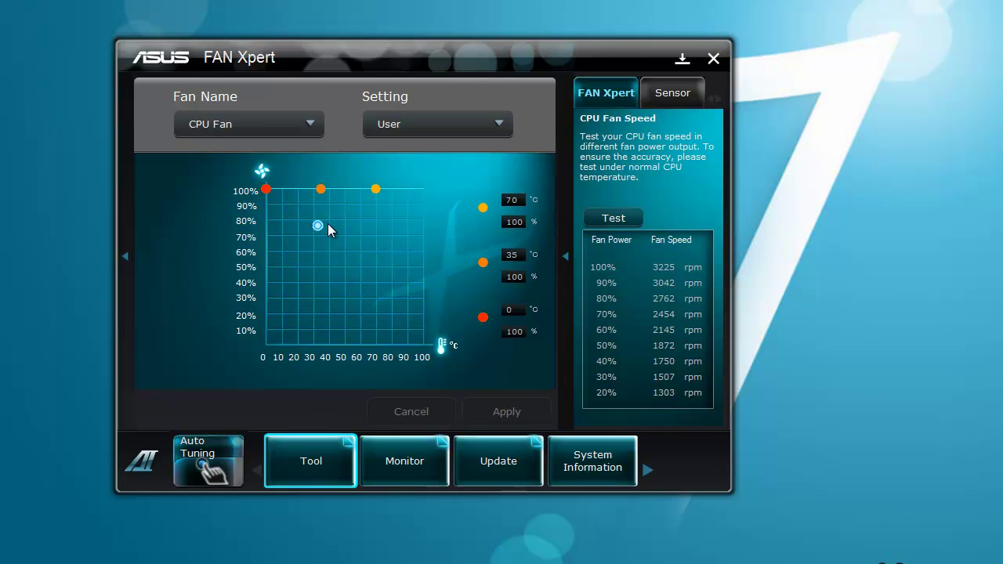
- Apply the Turbo profile to the CPU fan and close FAN Xpert
click(431, 136)
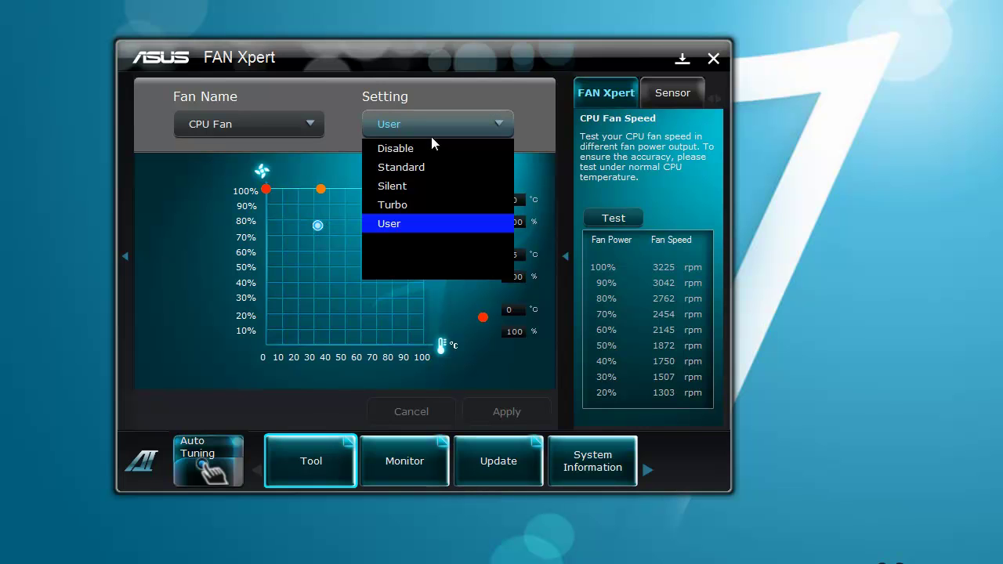
click(423, 205)
click(506, 411)
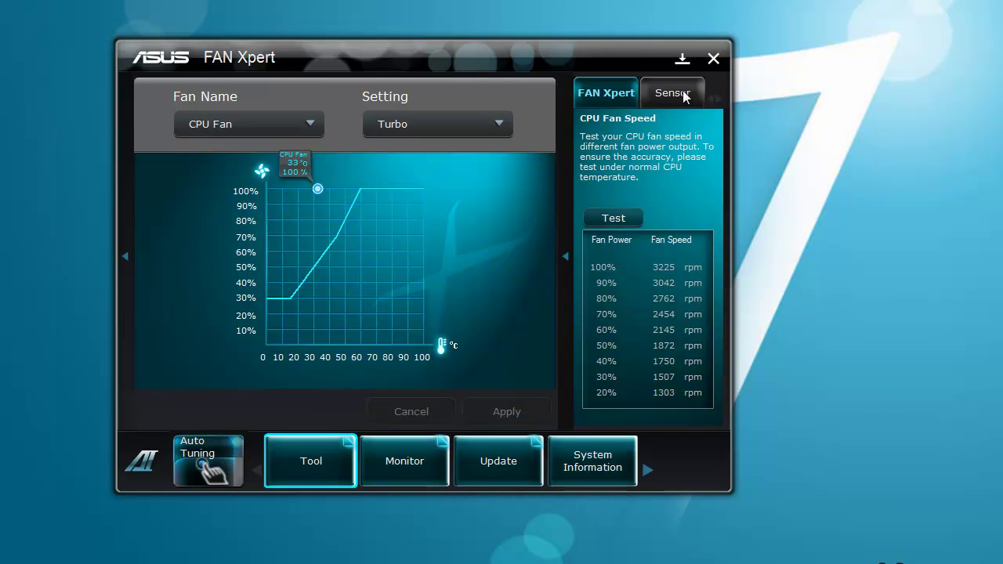
click(711, 59)
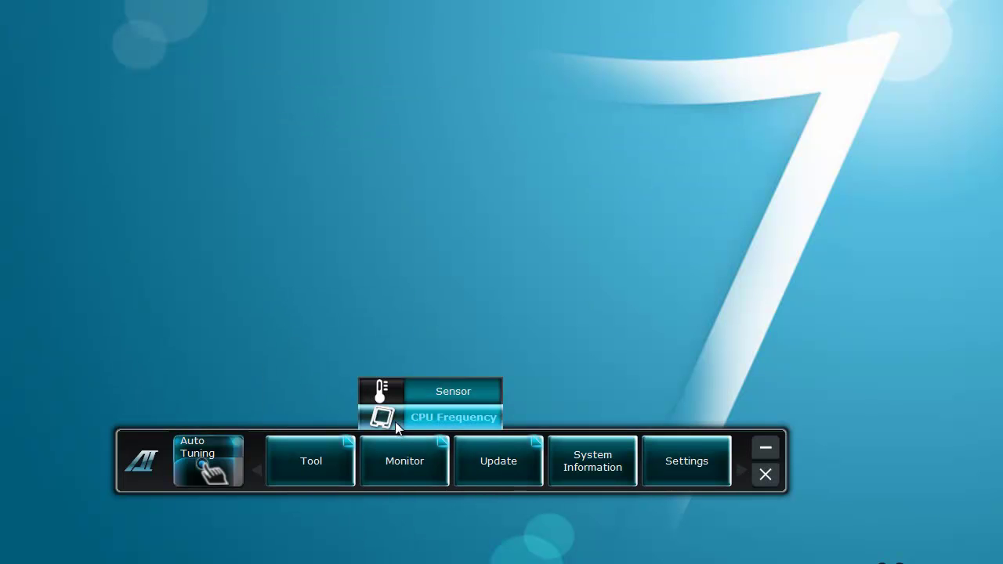
- Open Probe II and look through its Temperature, Fan Speed, Preference and Alert Log pages
mouse_move(327, 472)
click(364, 394)
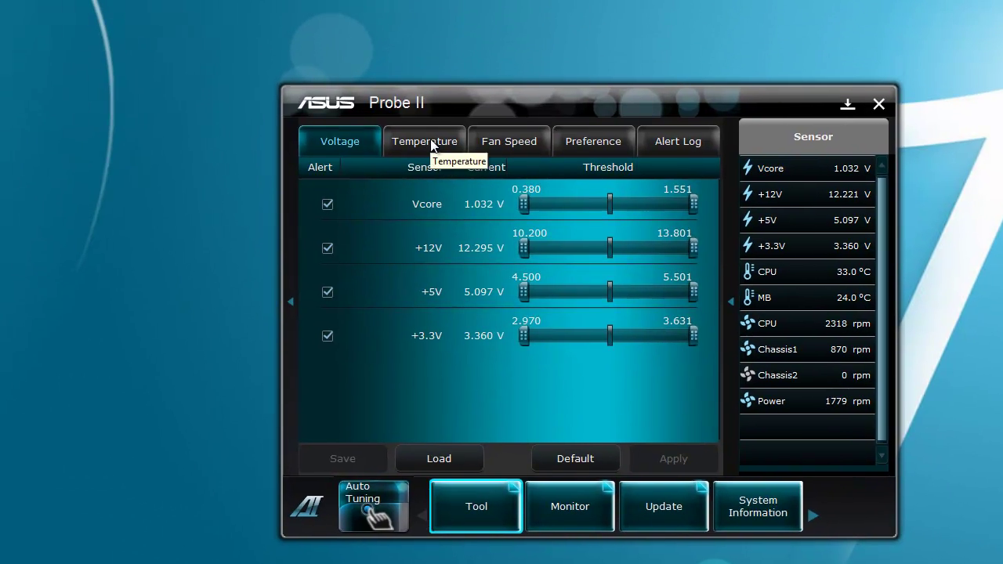
click(262, 95)
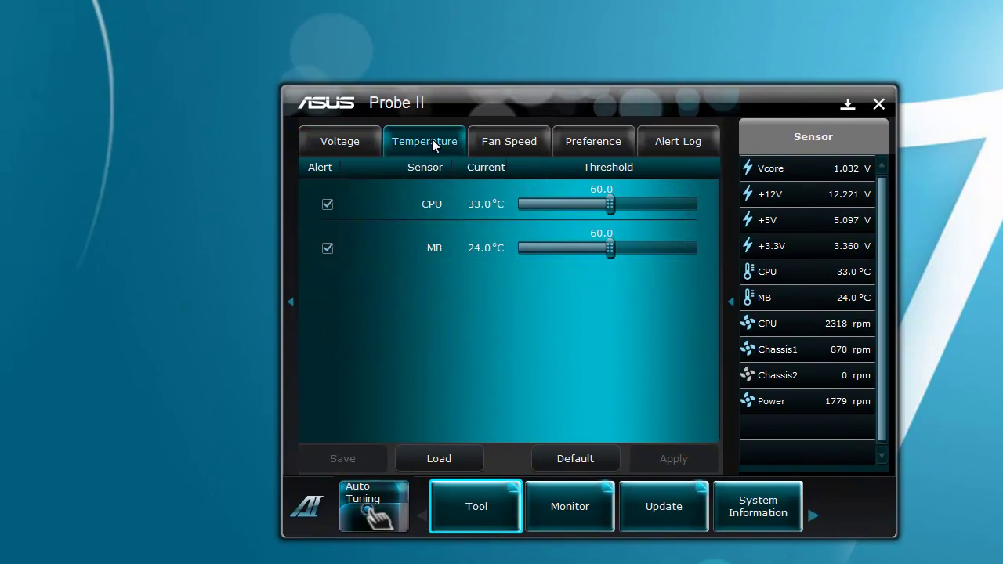
click(511, 143)
click(588, 141)
click(660, 141)
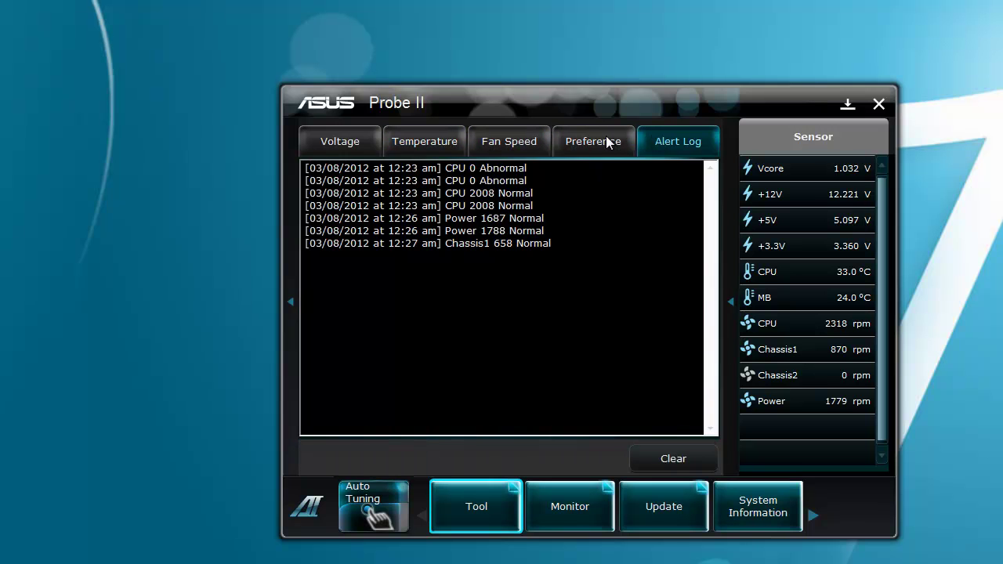
- Go back through the Preference, Fan Speed and Temperature pages of Probe II to the voltage thresholds
click(603, 141)
click(524, 141)
click(430, 141)
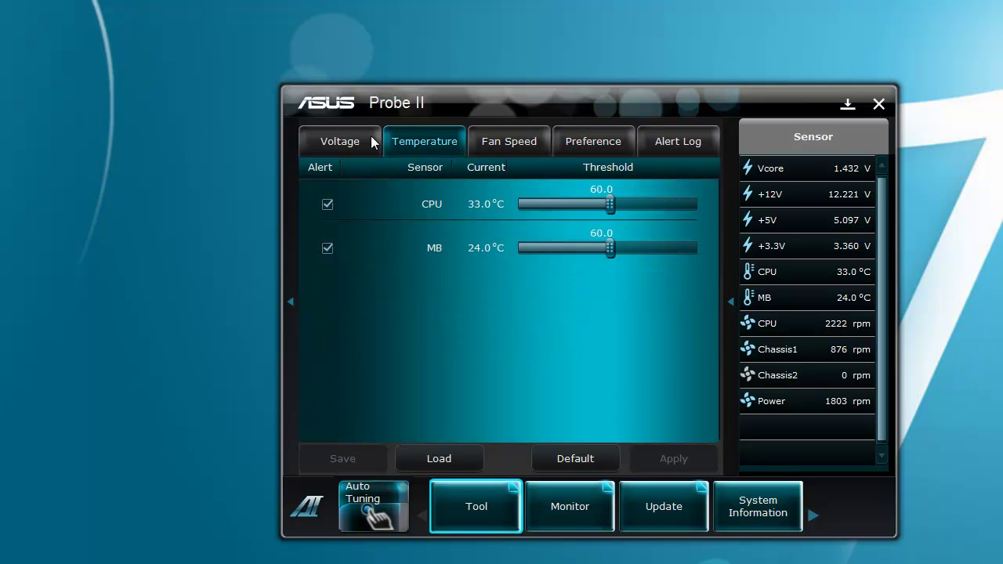
click(373, 141)
click(463, 141)
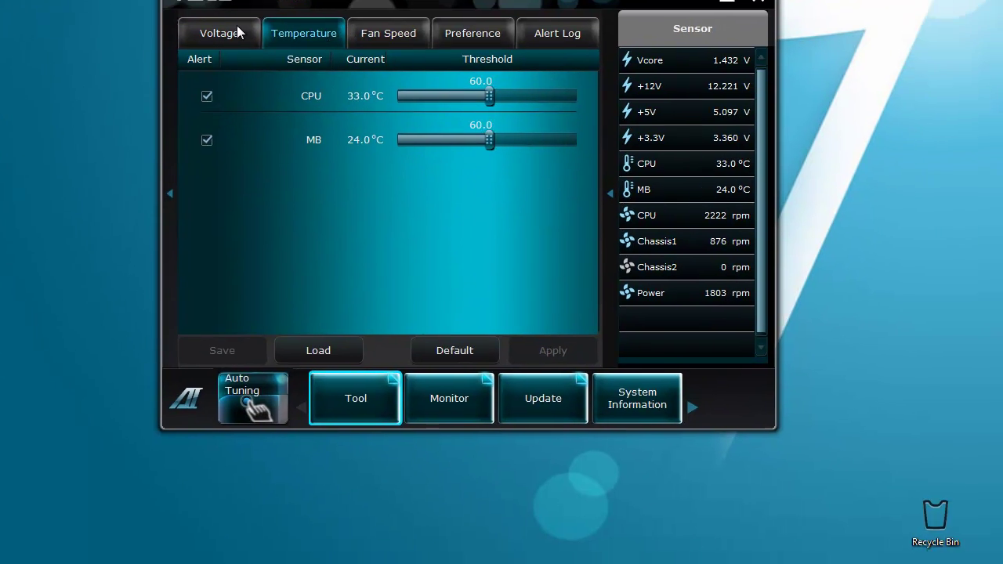
click(359, 141)
- Open Sensor Recorder and review its Temperature, Fan Speed and History Record pages, ending on the Voltage graph
click(339, 378)
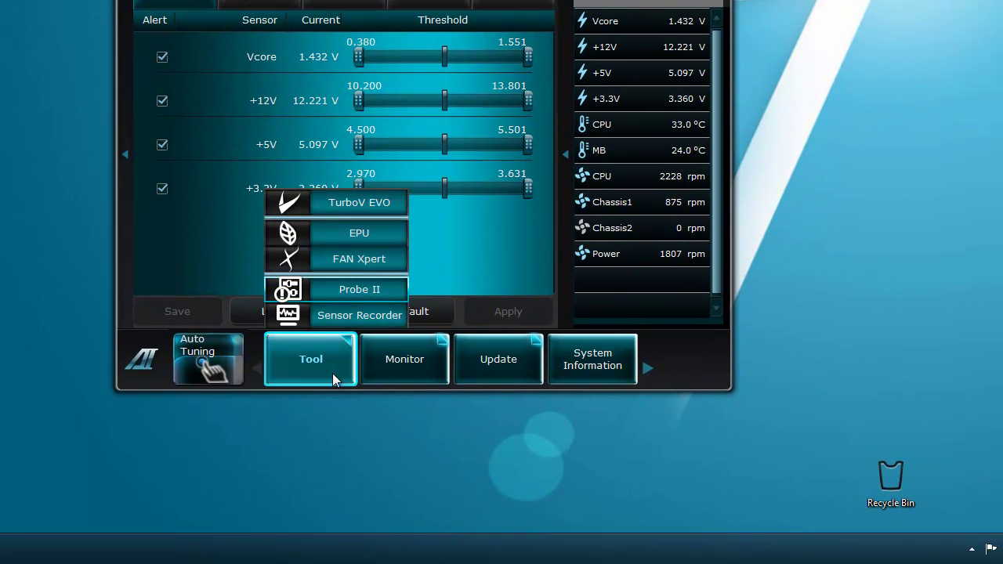
click(356, 323)
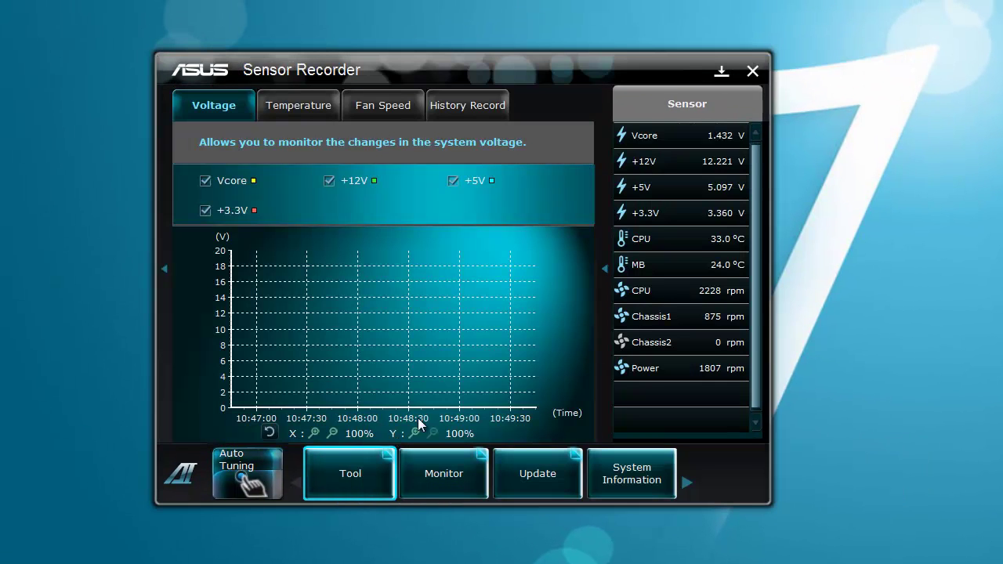
drag(381, 68, 323, 56)
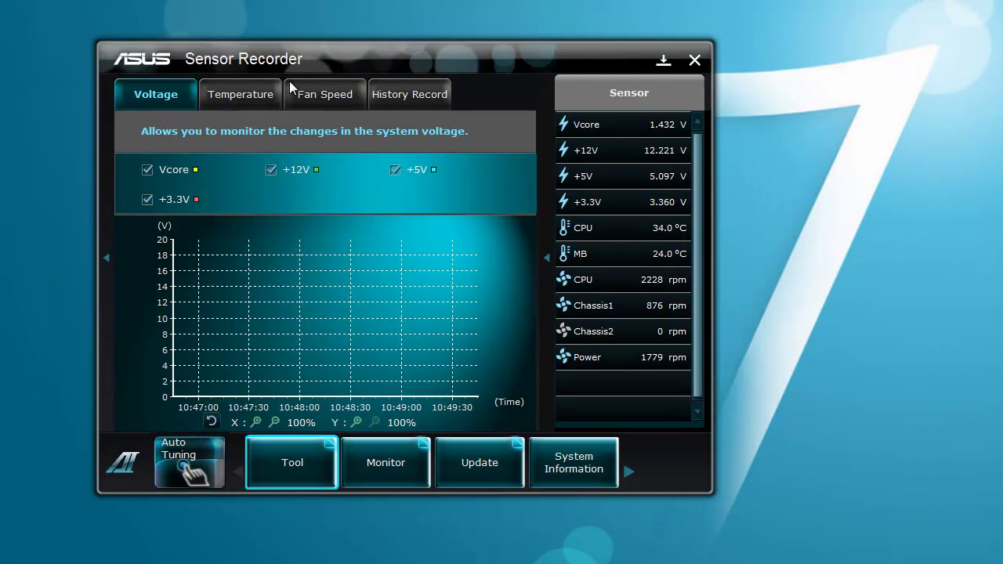
click(260, 95)
click(331, 96)
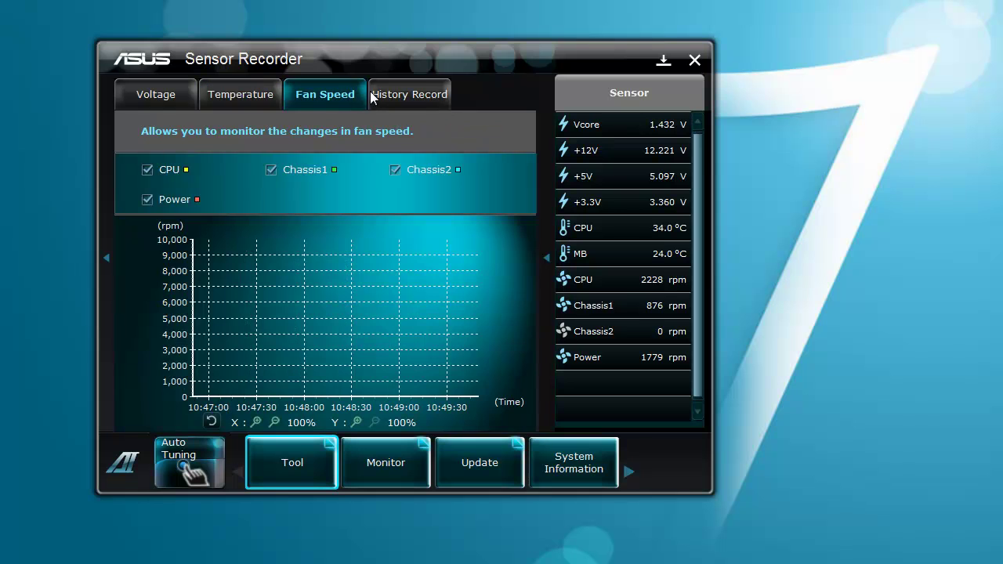
click(389, 95)
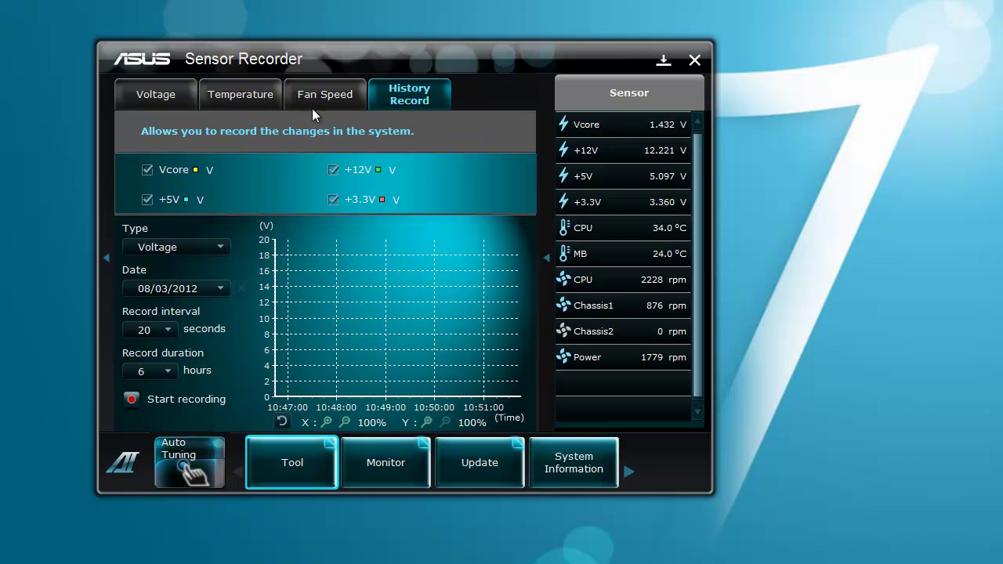
click(178, 94)
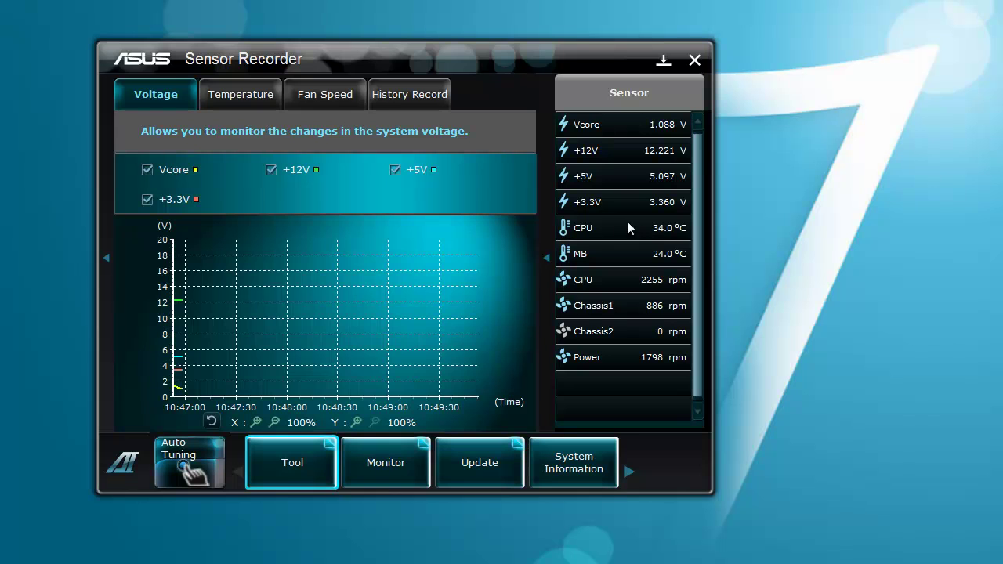
- Add the CPU Frequency monitor alongside the Sensor readings
mouse_move(385, 466)
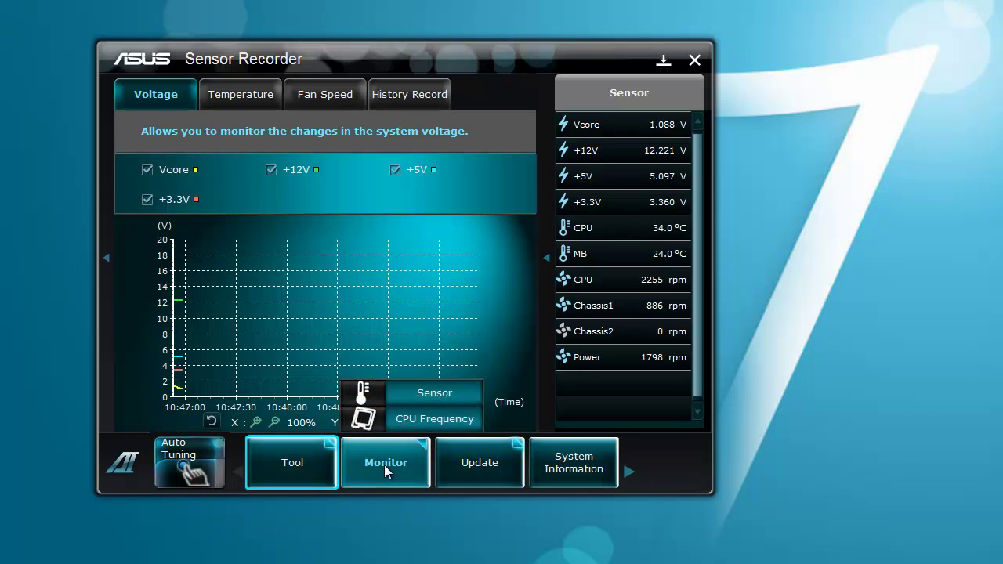
click(417, 402)
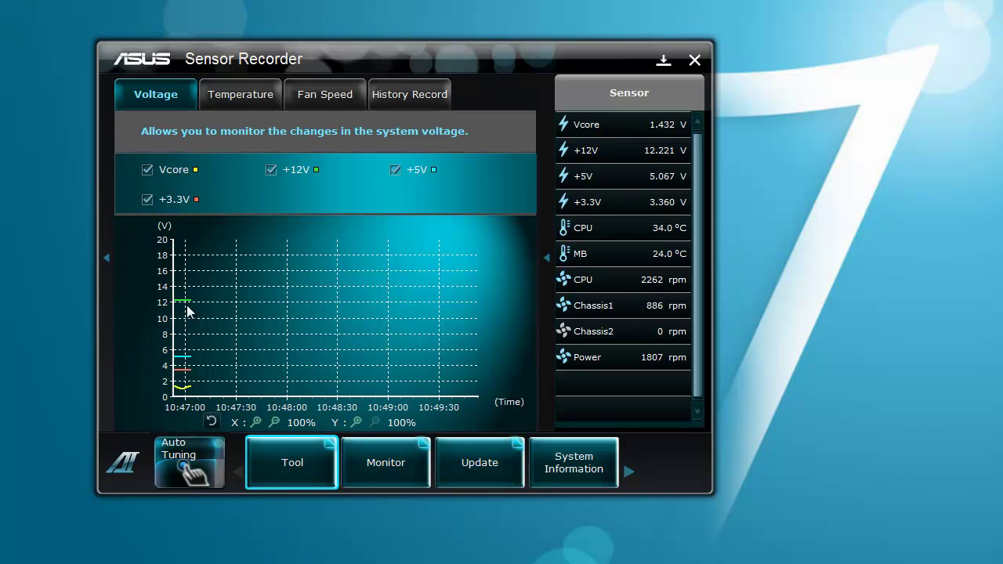
click(423, 470)
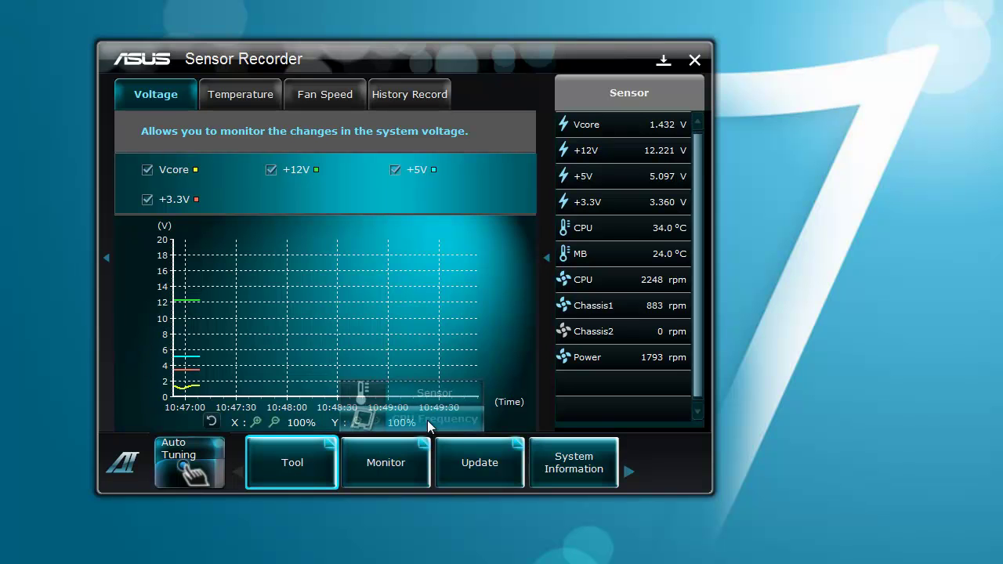
click(428, 408)
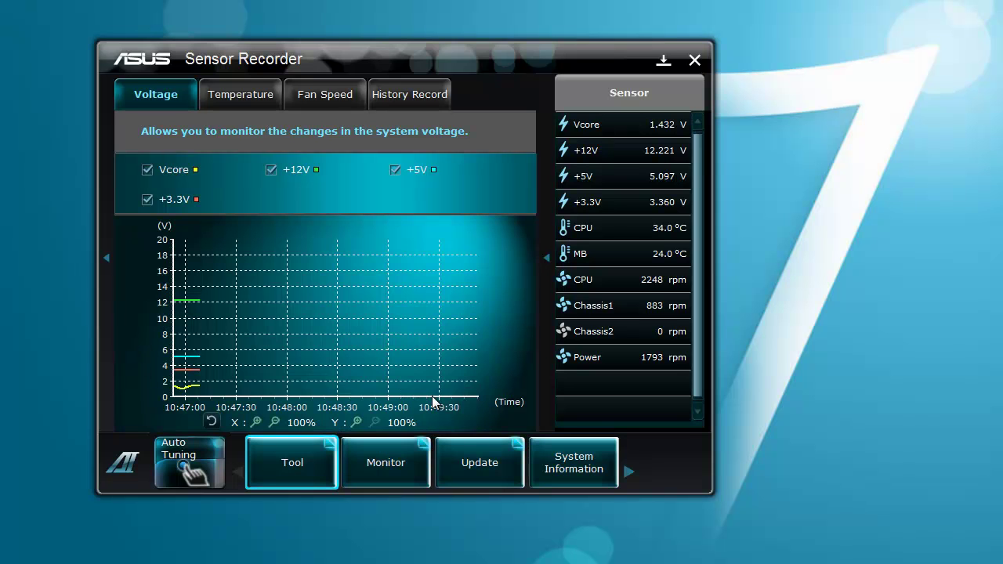
click(394, 480)
click(422, 431)
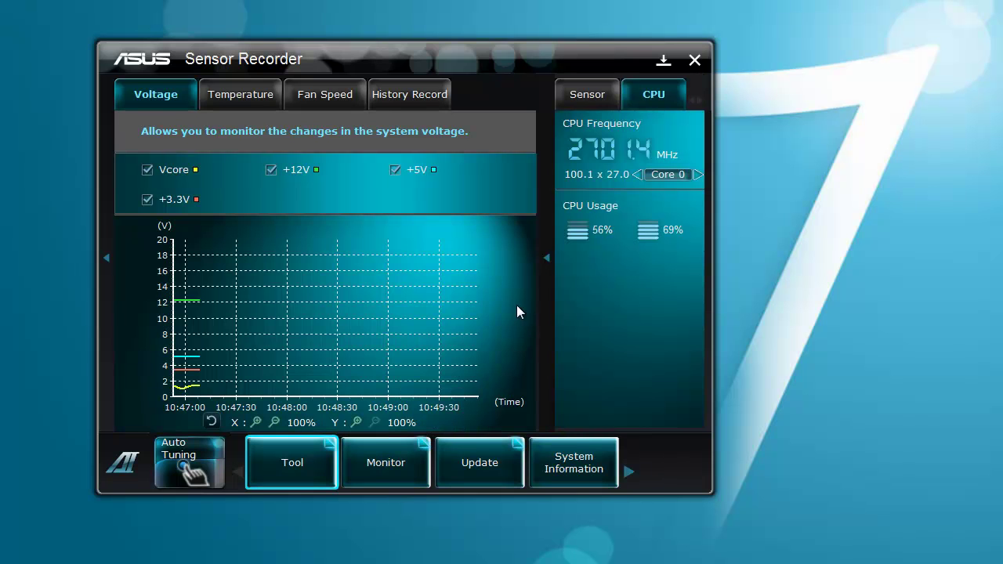
- Switch the monitor beside the Voltage graph back to the Sensor readings
click(399, 480)
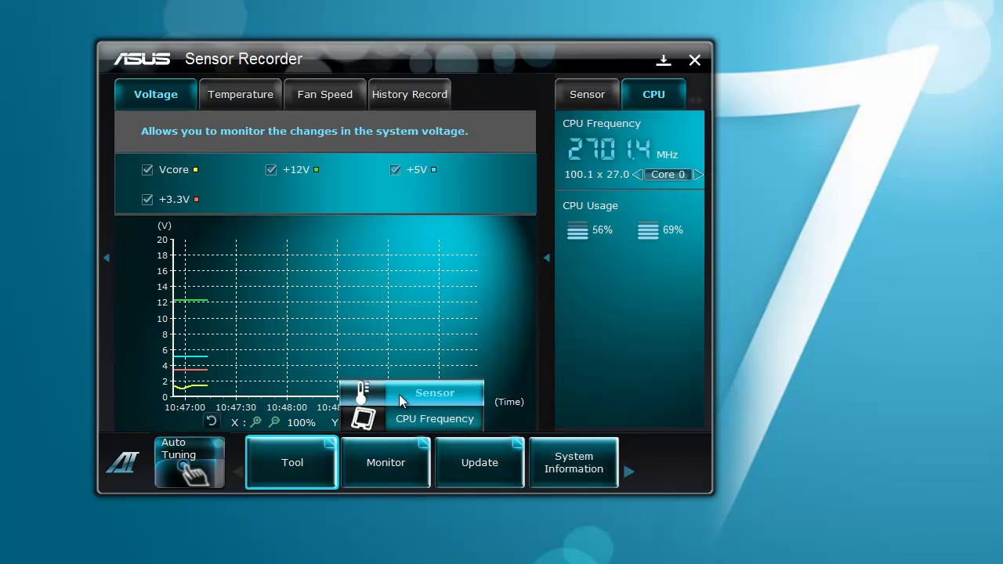
click(399, 394)
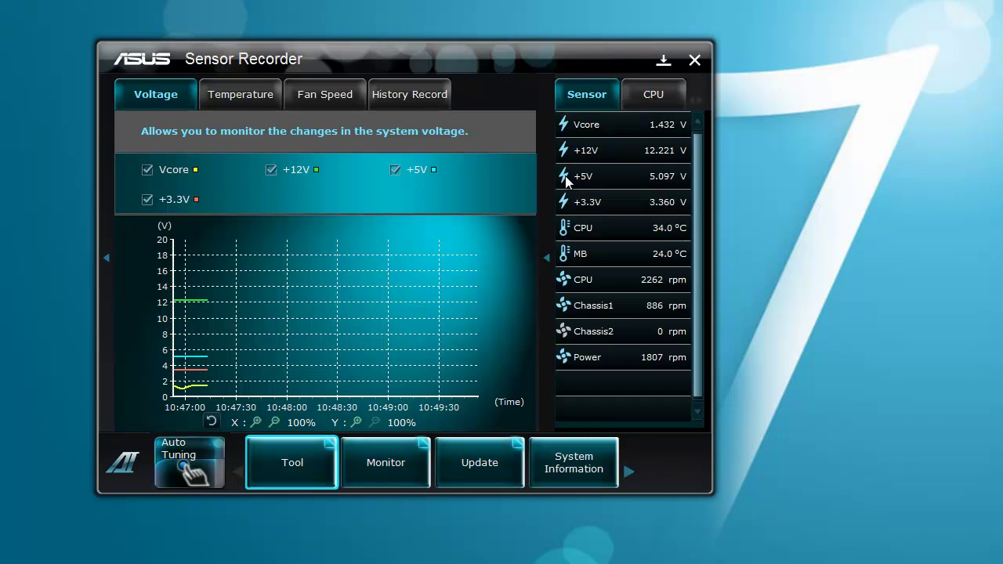
- Open the MyLogo utility to view its options for changing the BIOS boot logo
click(481, 467)
click(491, 450)
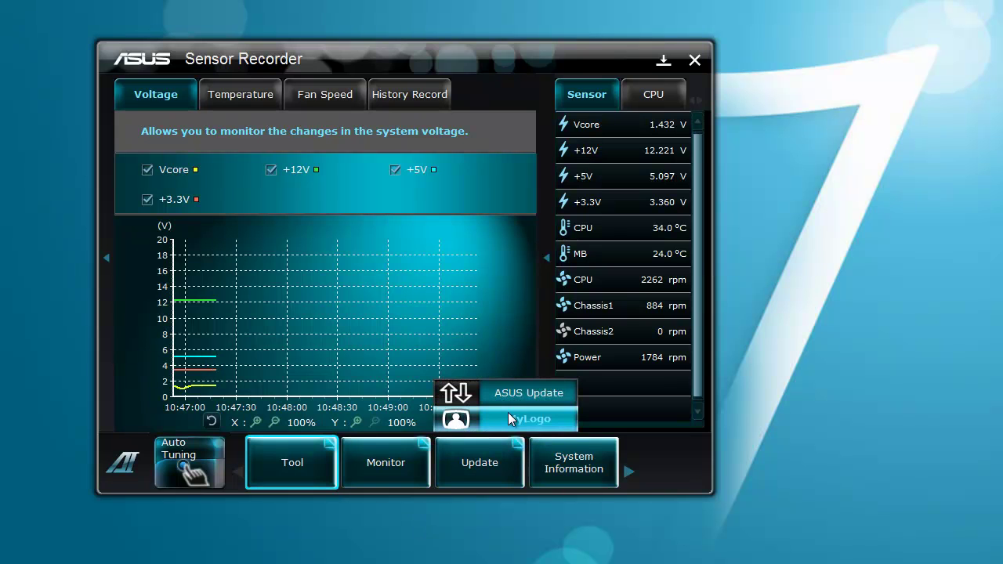
click(508, 412)
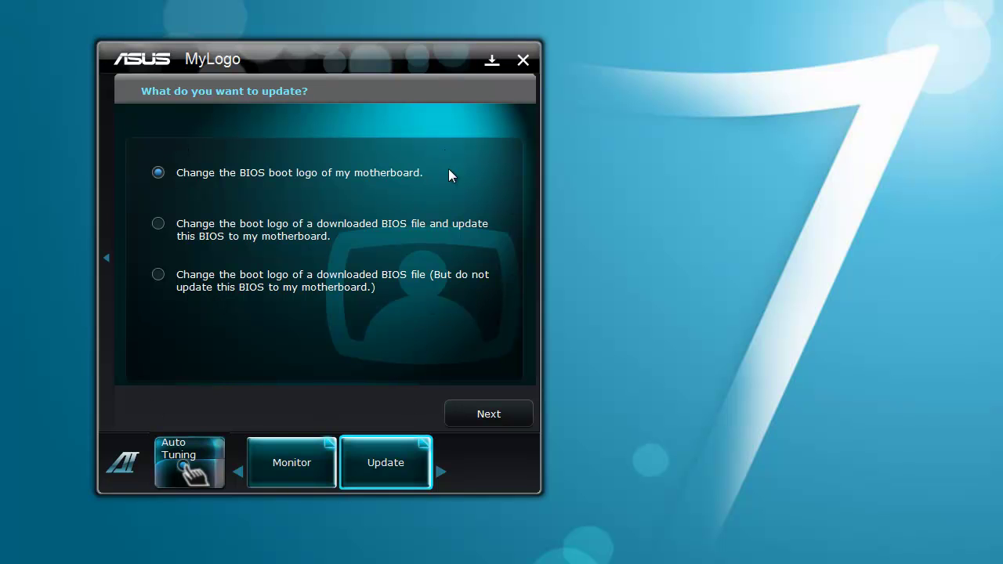
- Open ASUS Update to view its BIOS update options and current BIOS information
click(386, 463)
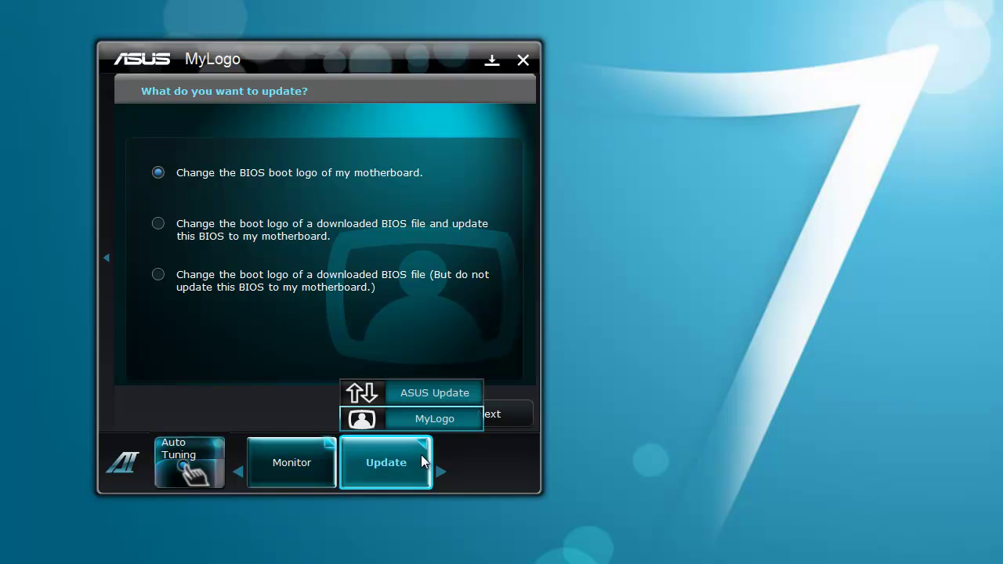
click(413, 400)
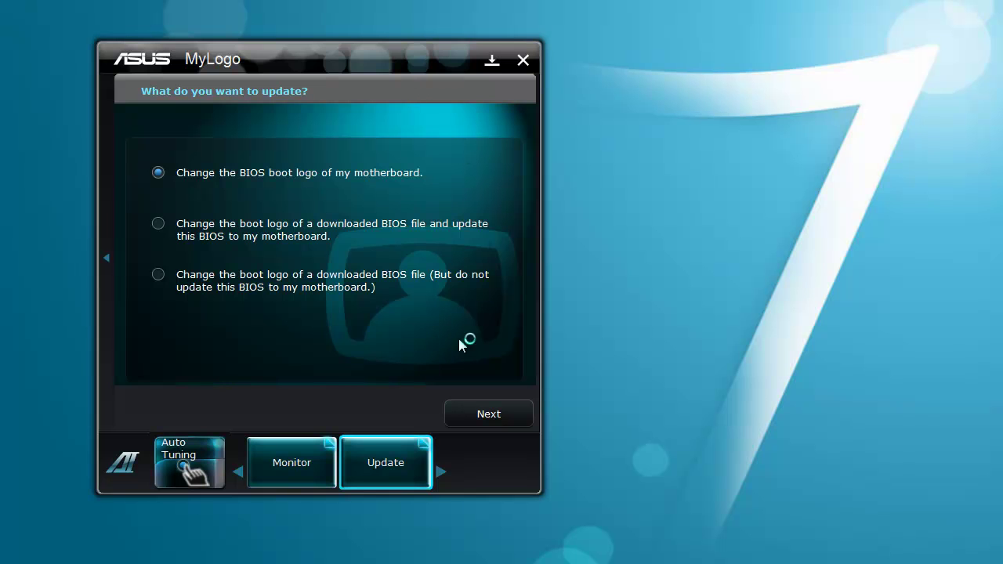
click(442, 472)
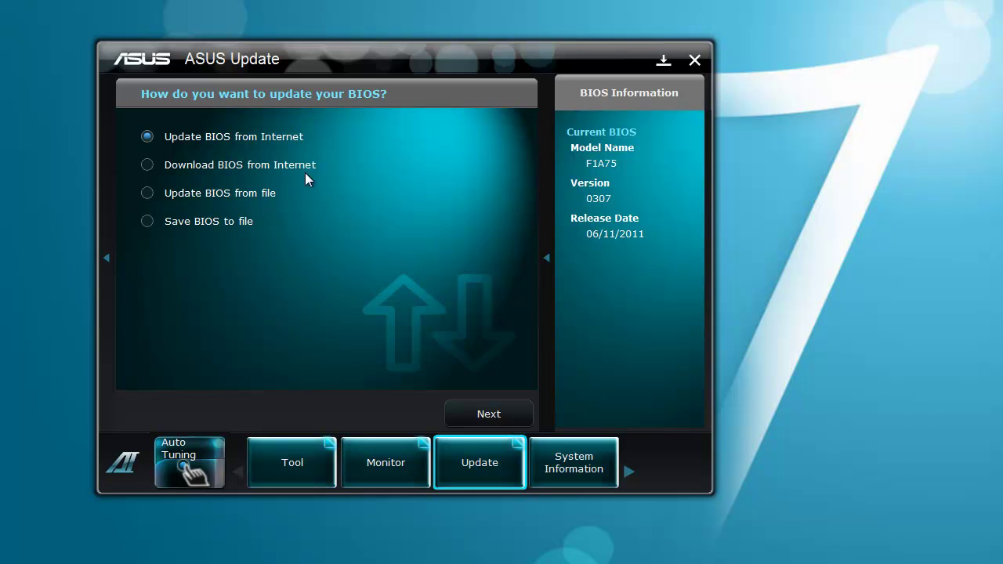
- Open System Information and review the motherboard, CPU and SPD memory details
click(589, 473)
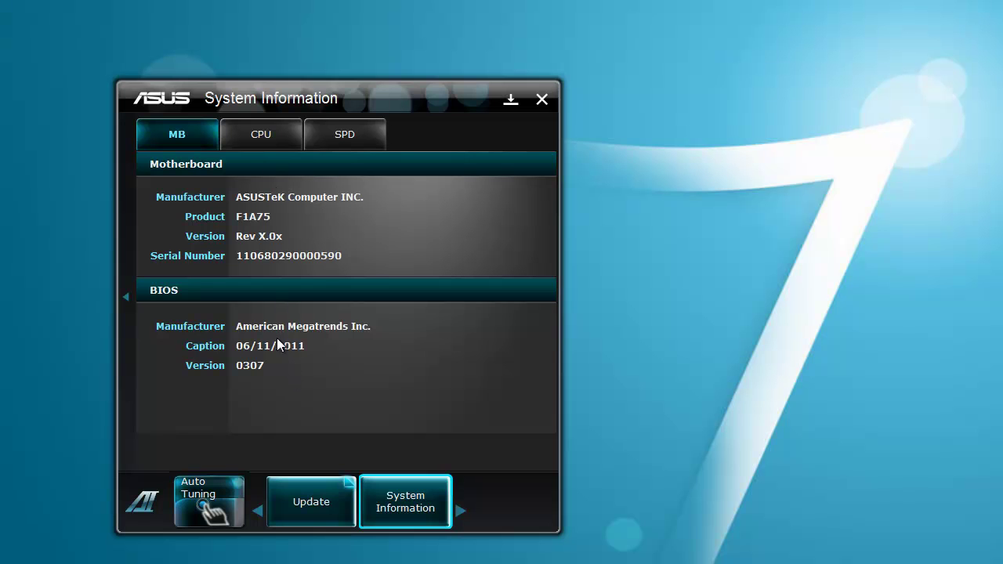
click(250, 124)
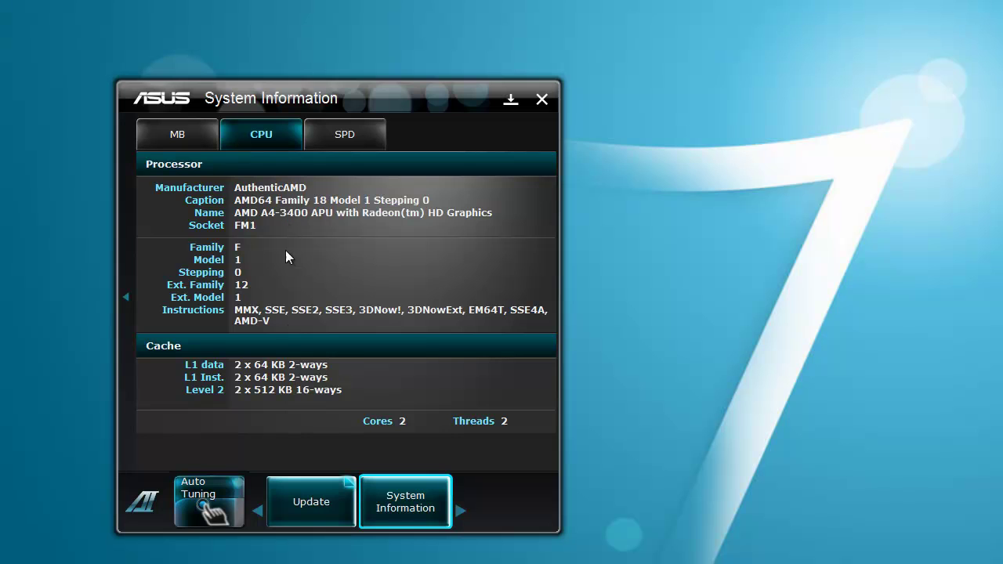
click(360, 133)
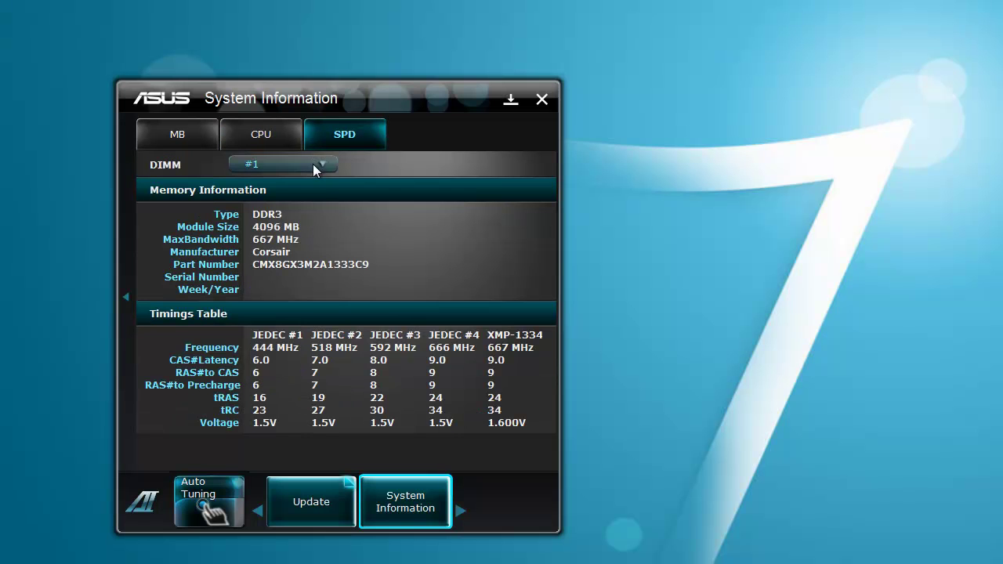
- Compare the SPD details of memory modules #1 and #2, ending with DIMM #1 selected
click(312, 164)
click(310, 206)
click(315, 164)
click(312, 184)
click(310, 167)
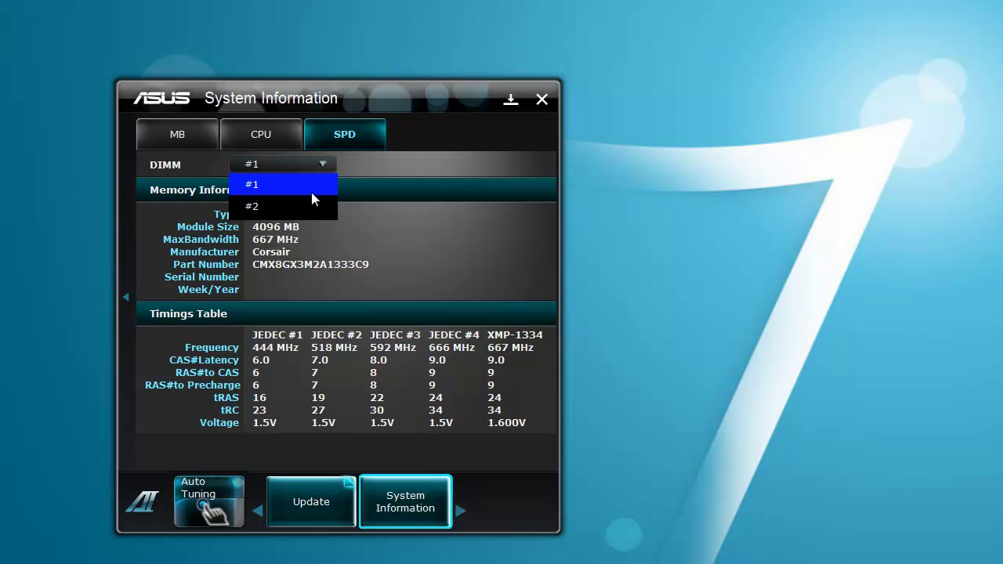
click(312, 203)
click(309, 161)
click(302, 185)
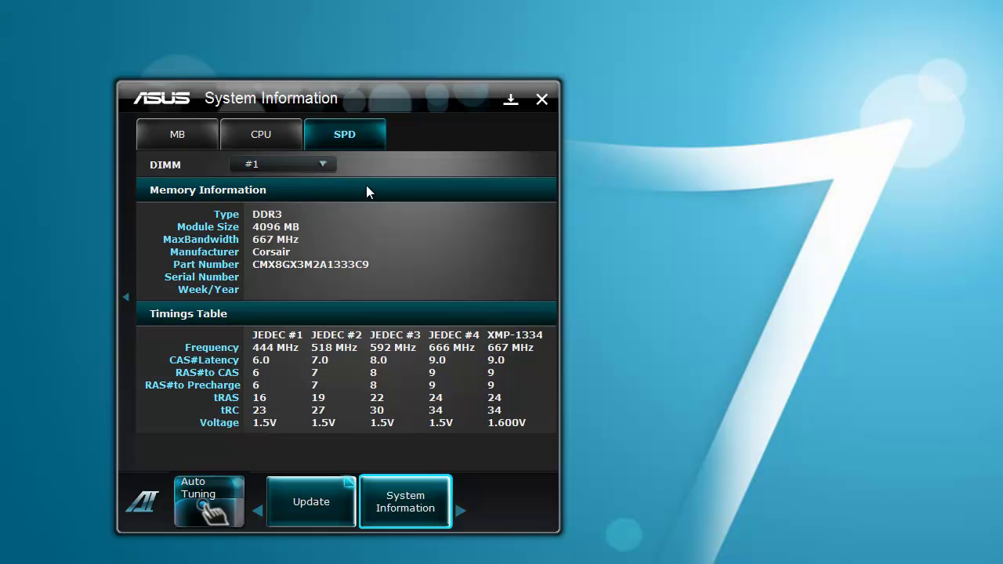